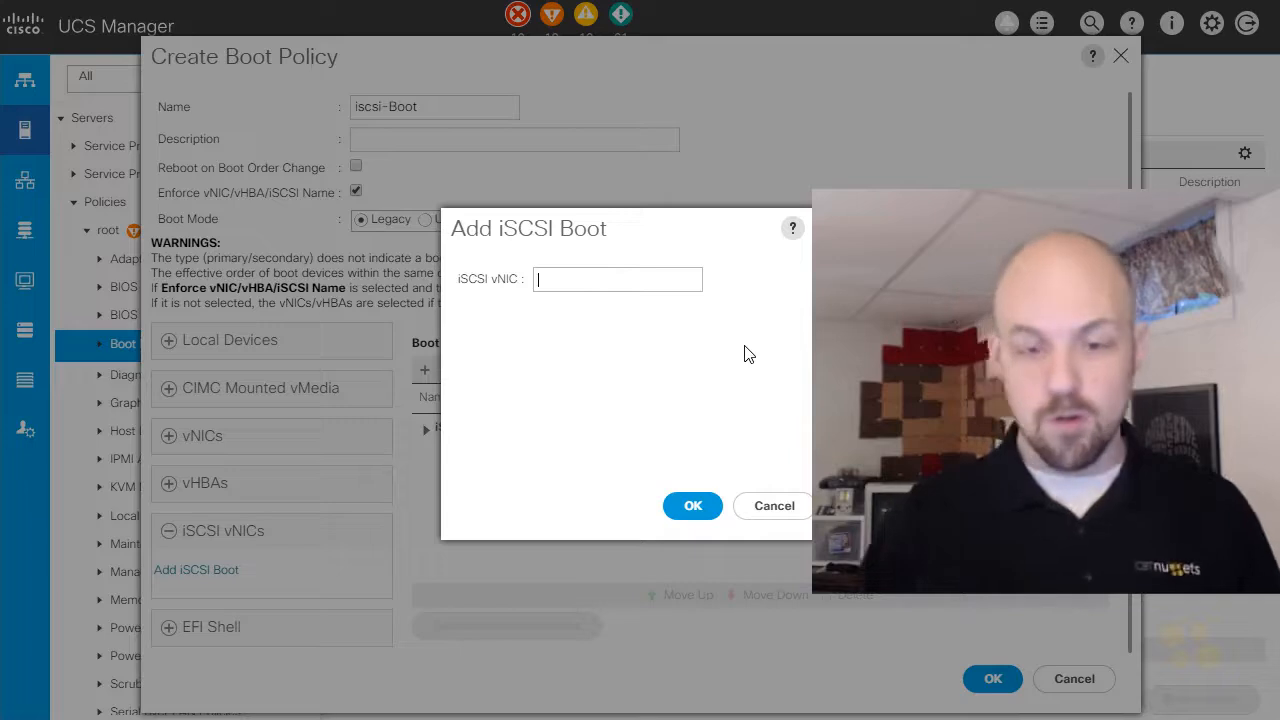
Step: Add iSCSI vNIC iscsiboot0 to the boot order and expand the iSCSI entry with wider name and vNIC columns
type("isc")
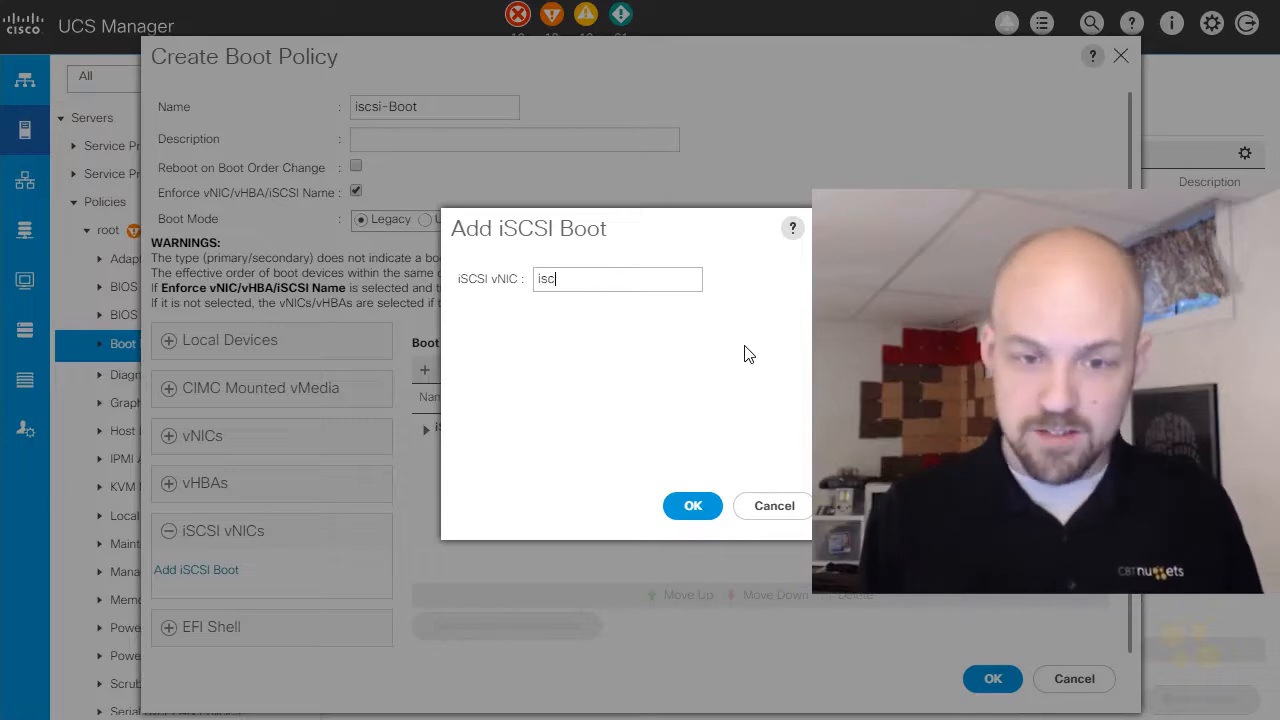
type("siboot0")
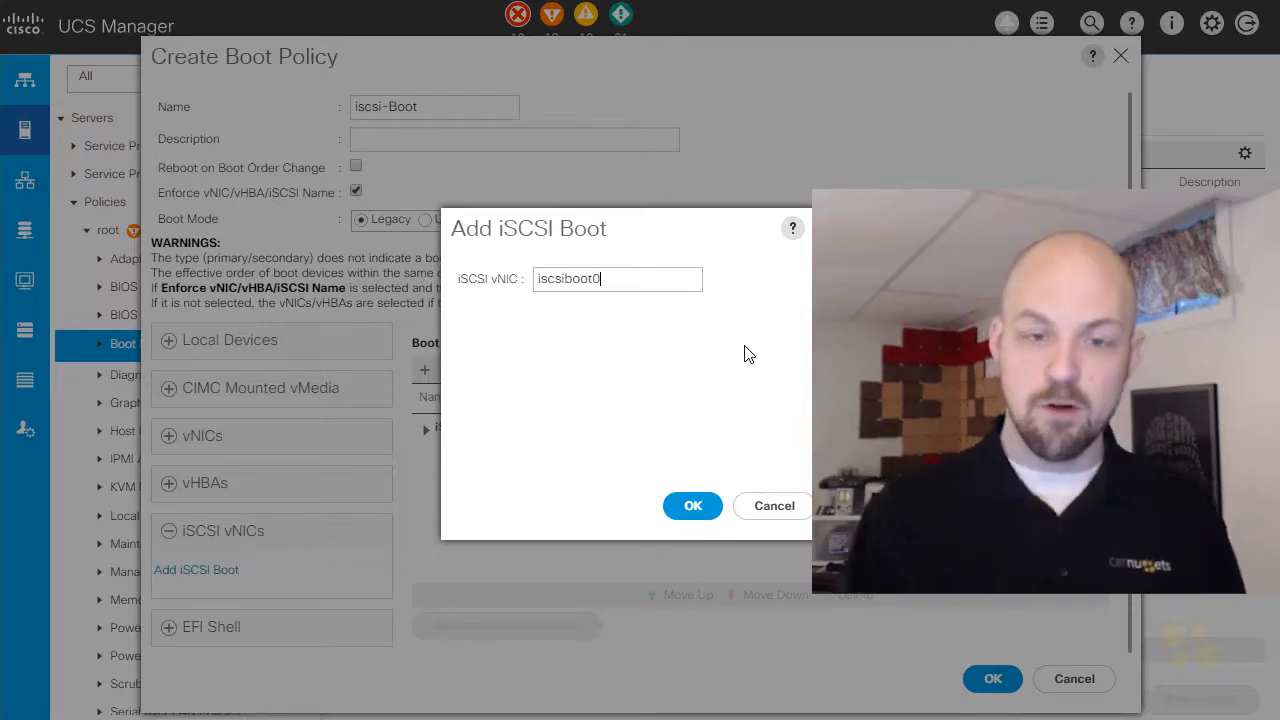
left_click(705, 516)
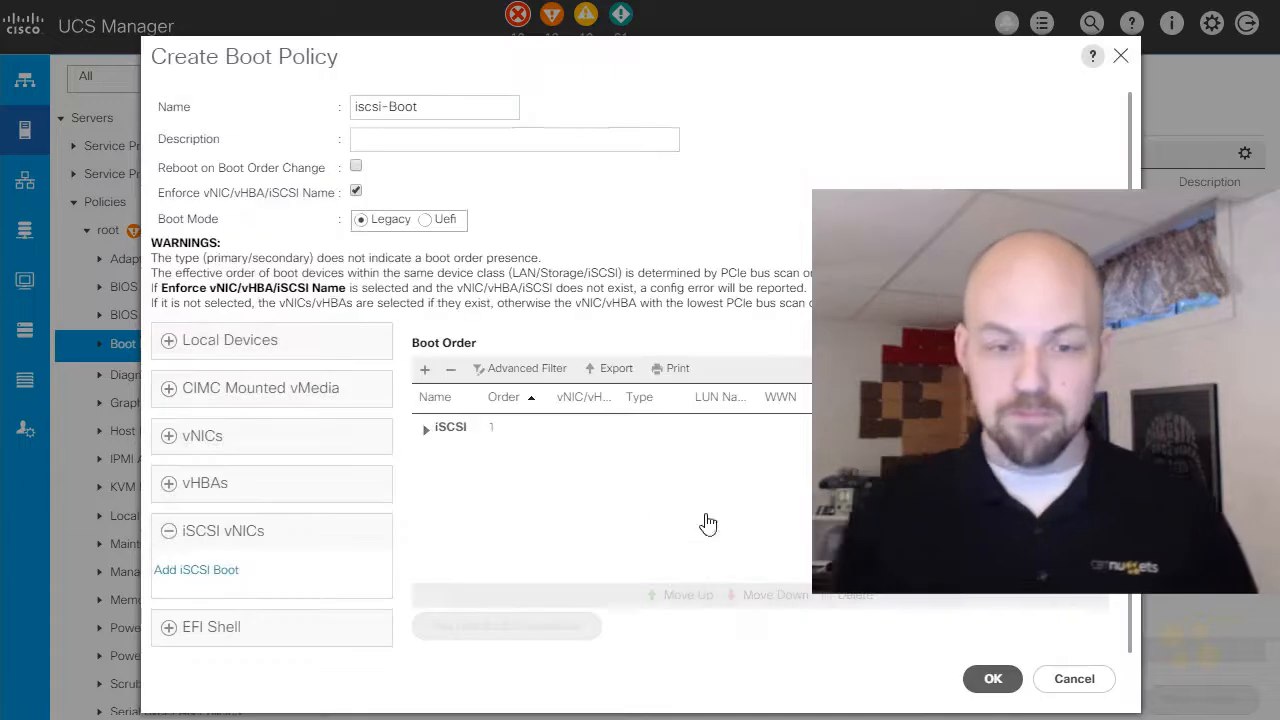
left_click(426, 432)
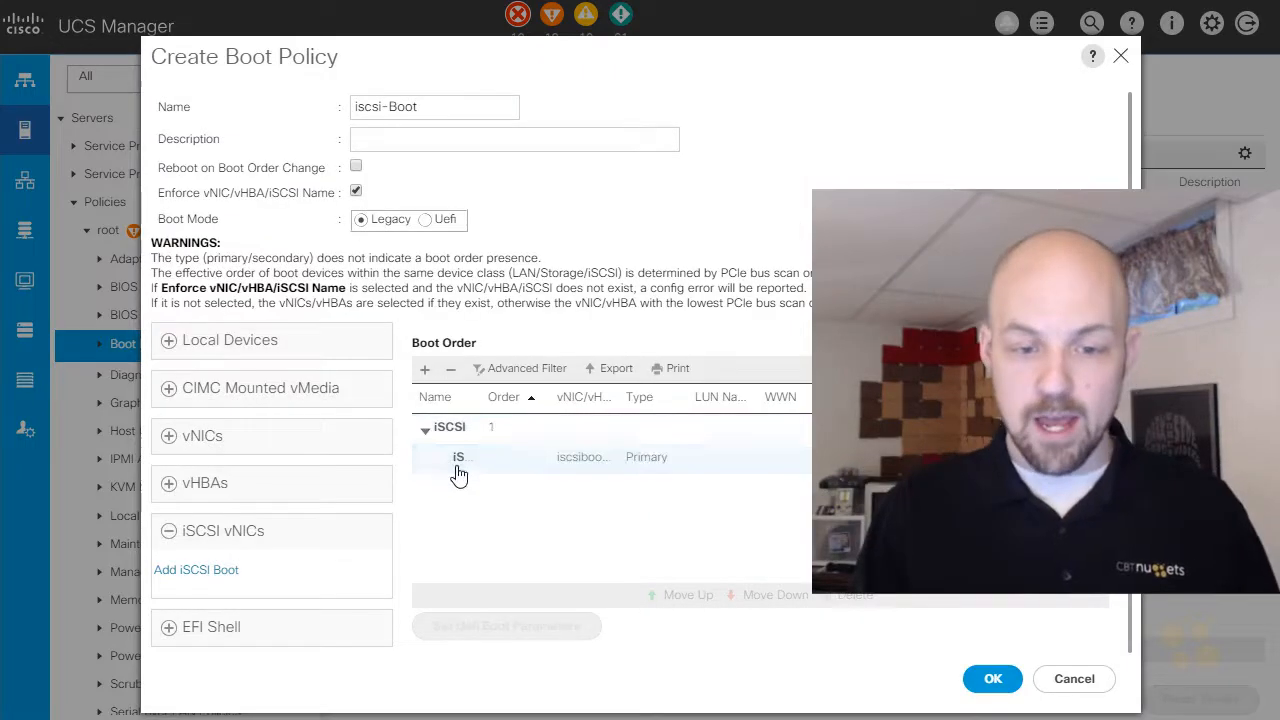
left_click_drag(484, 404, 574, 408)
left_click_drag(684, 396, 720, 396)
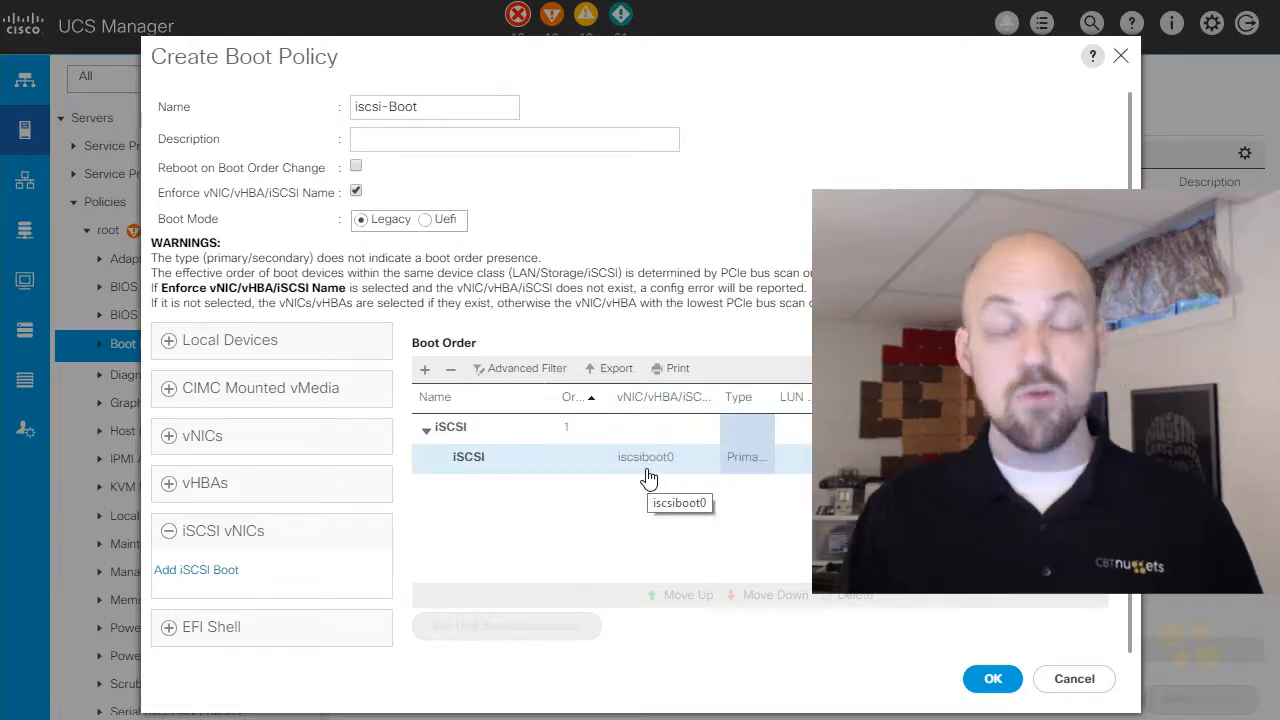
Step: Add a second iSCSI boot entry for vNIC iscsiboot1 to the boot policy
left_click(192, 570)
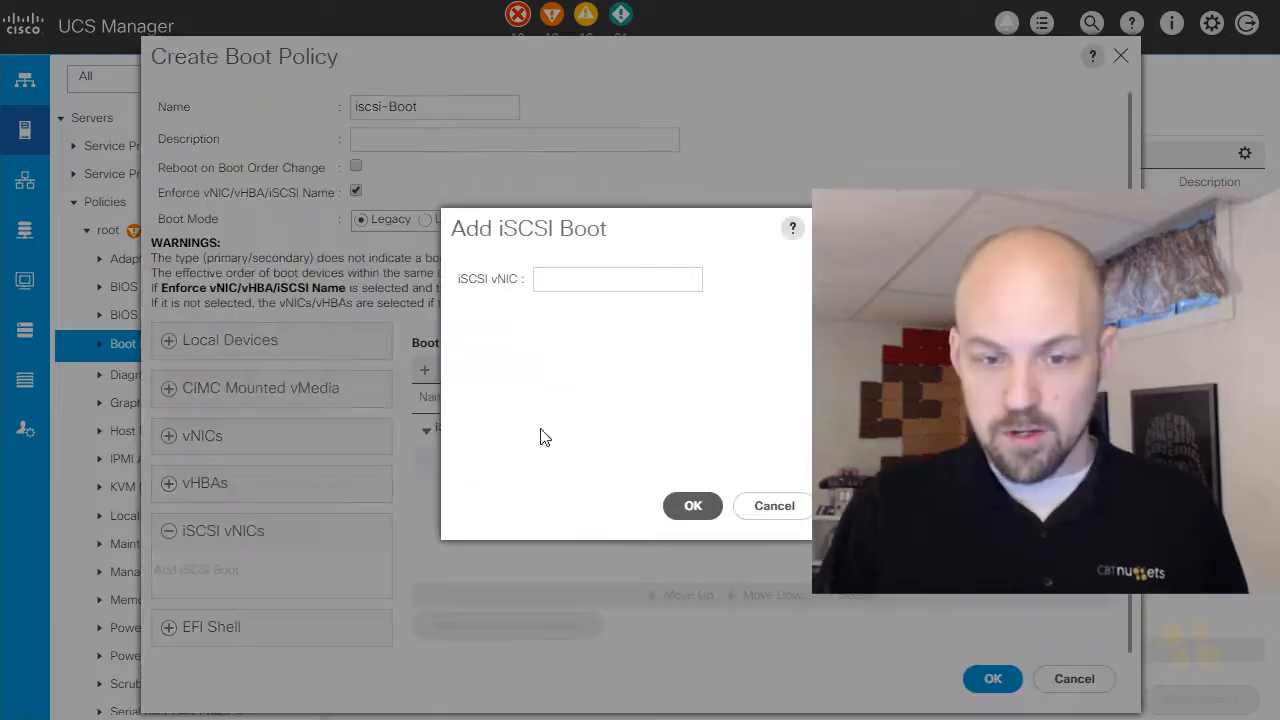
left_click(583, 280)
type("iscsibo")
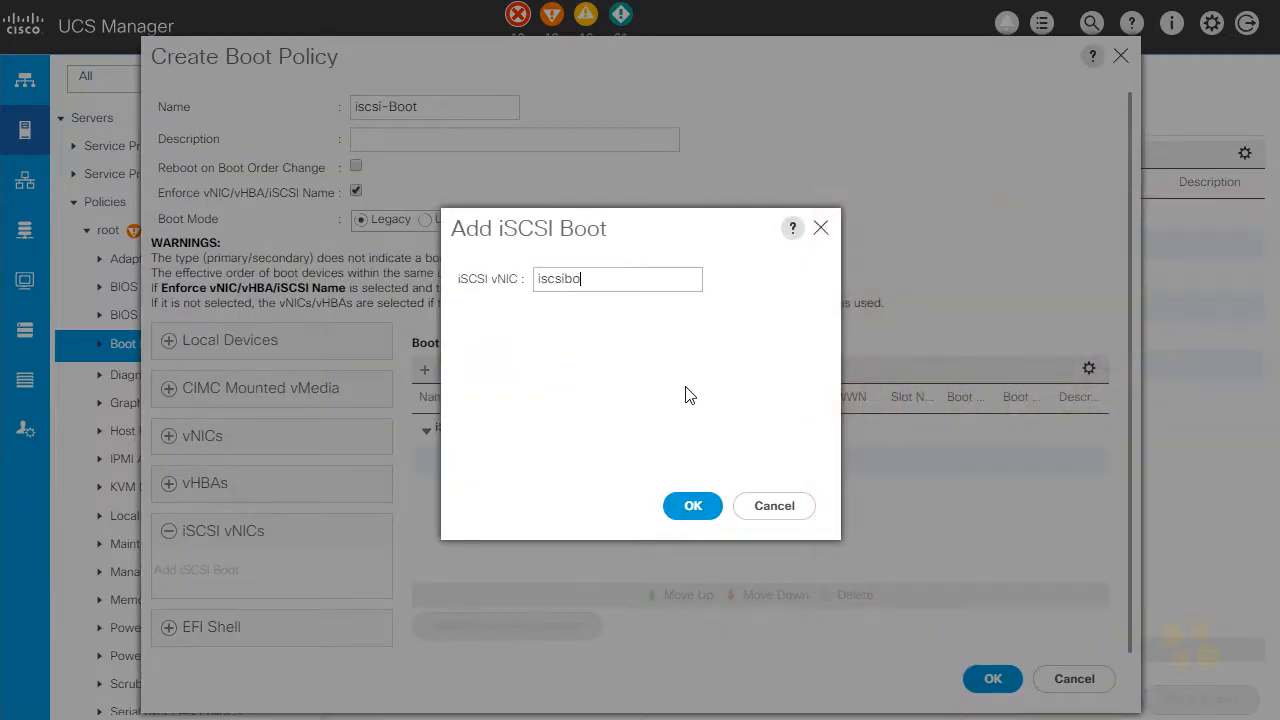
type("ot1")
left_click(693, 507)
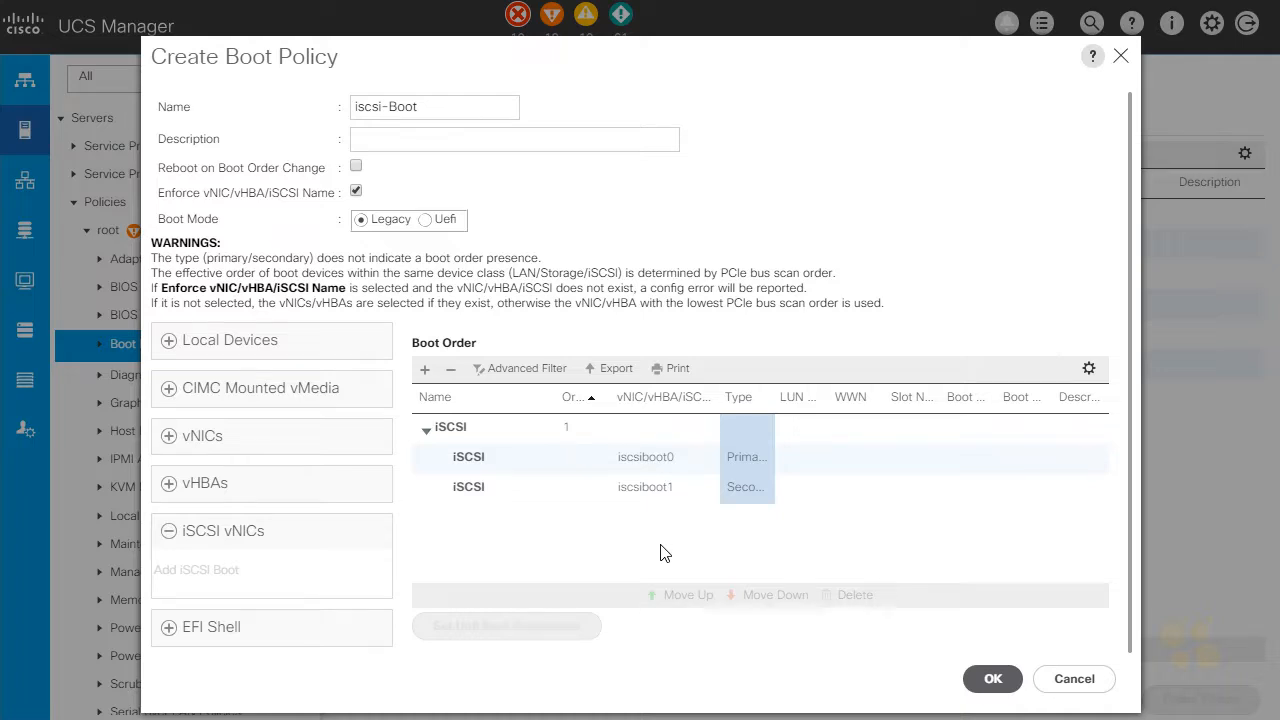
left_click(660, 490)
Step: Add a CD/DVD local device as first in the boot order, above iSCSI, and save the iscsi-Boot policy
left_click(170, 345)
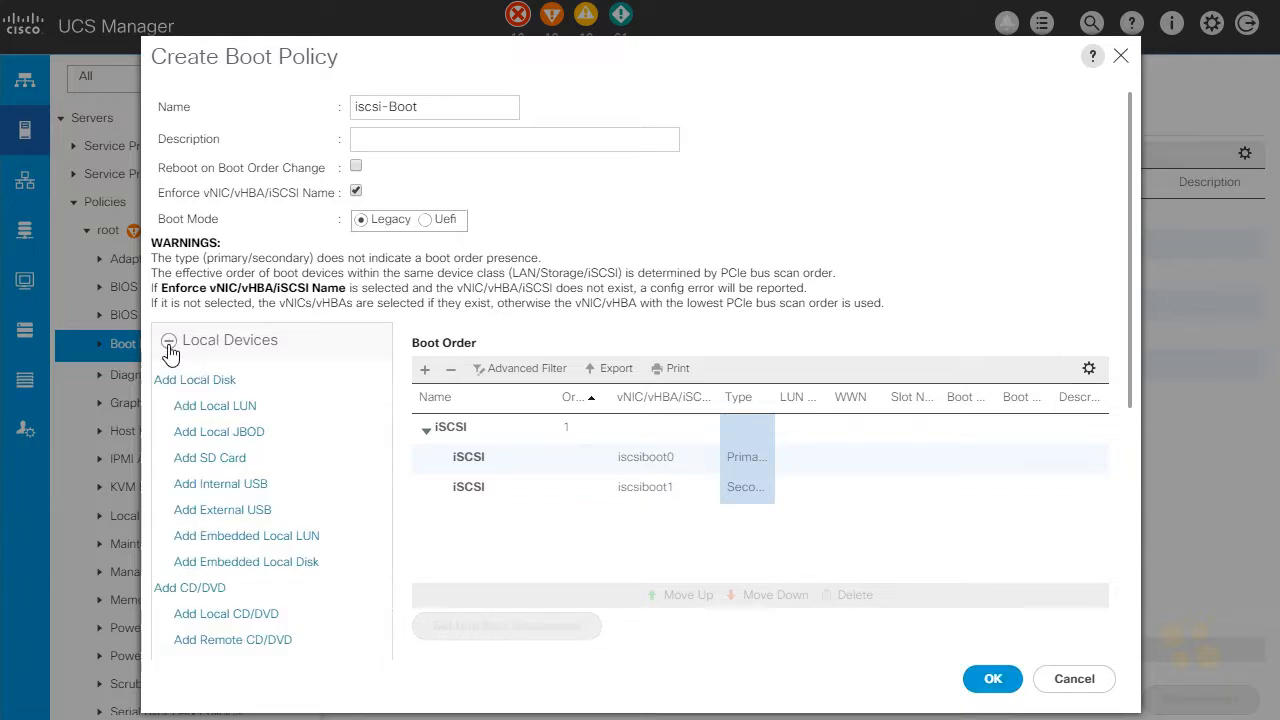
left_click(200, 590)
left_click(490, 527)
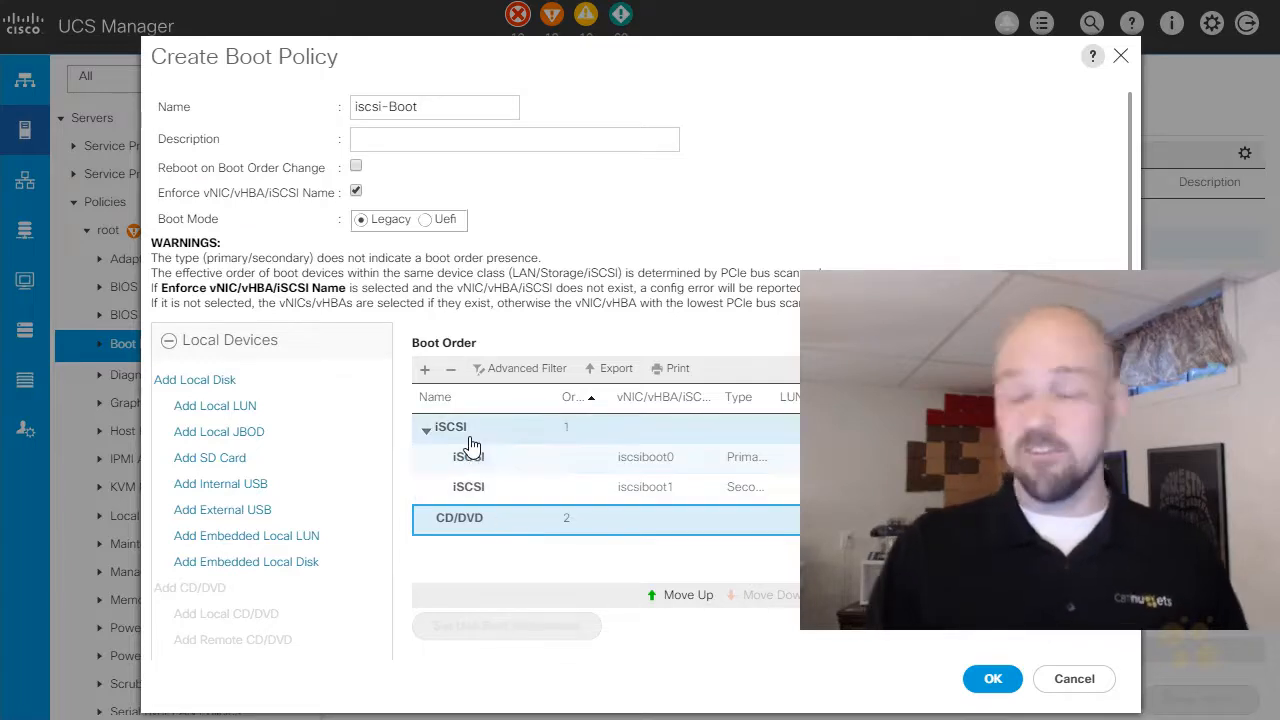
left_click(679, 595)
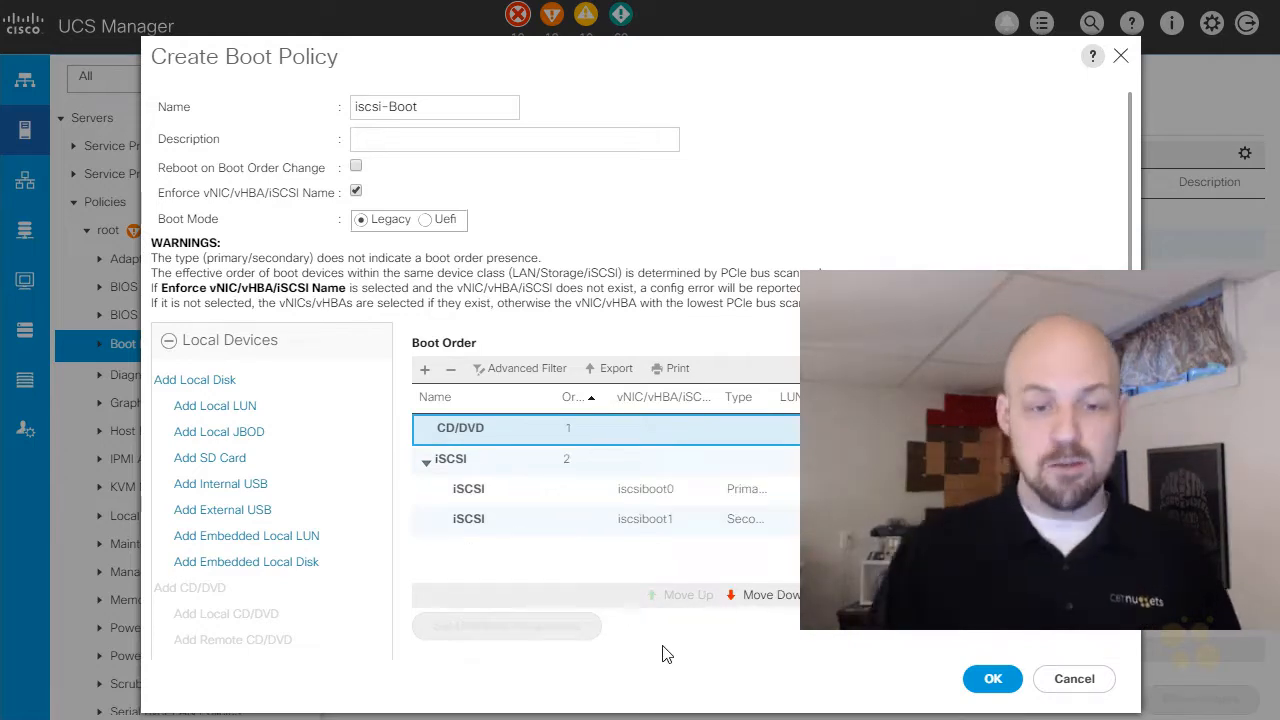
left_click(993, 679)
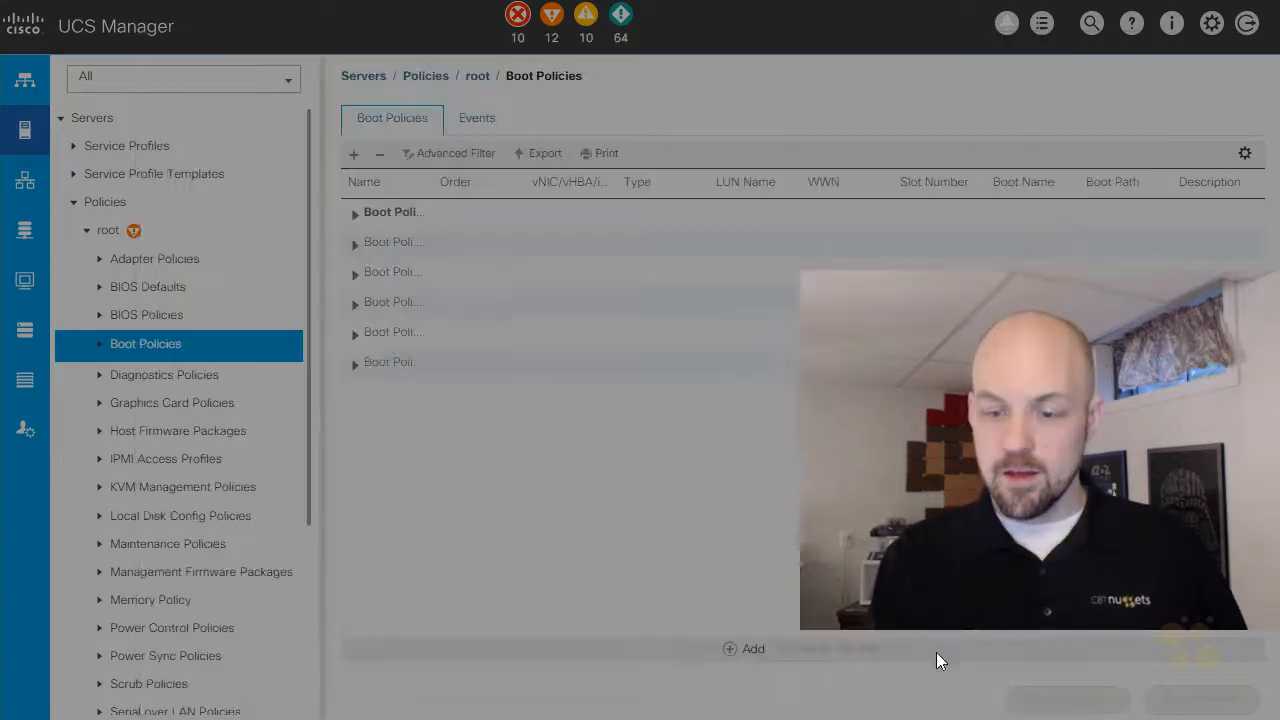
key("Return")
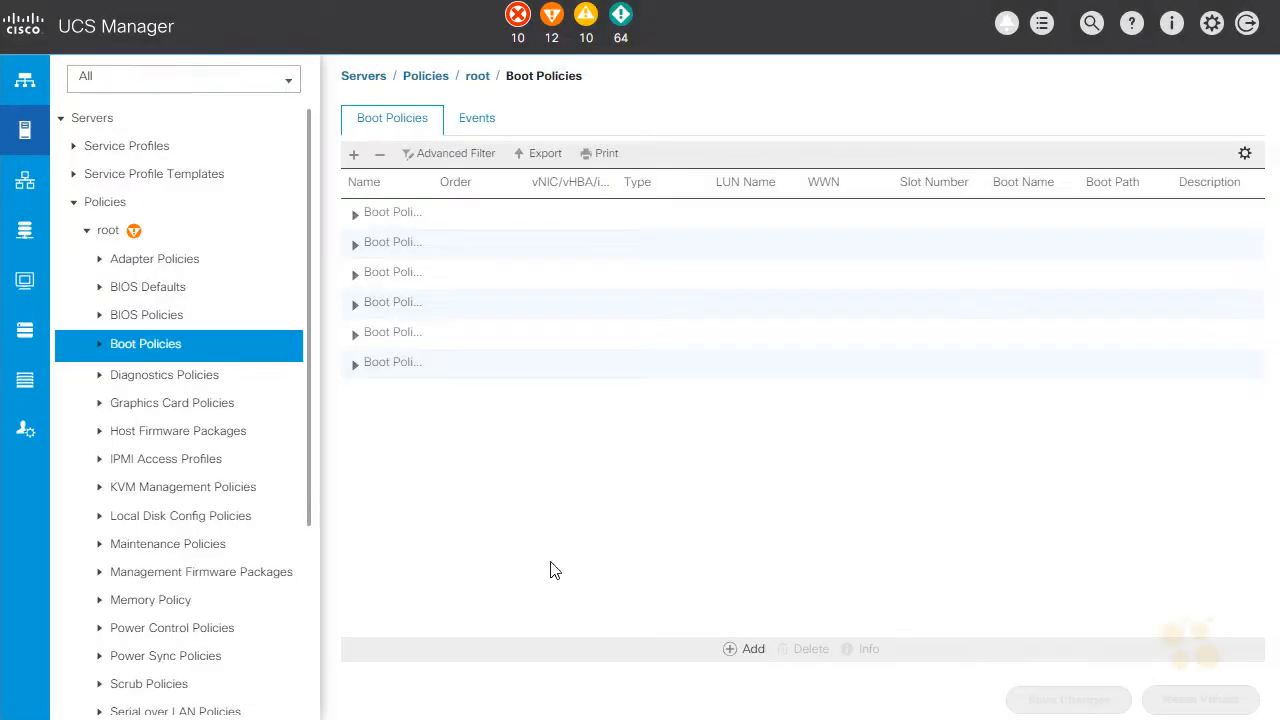
Step: Start creating an expert service profile named Temp
right_click(157, 152)
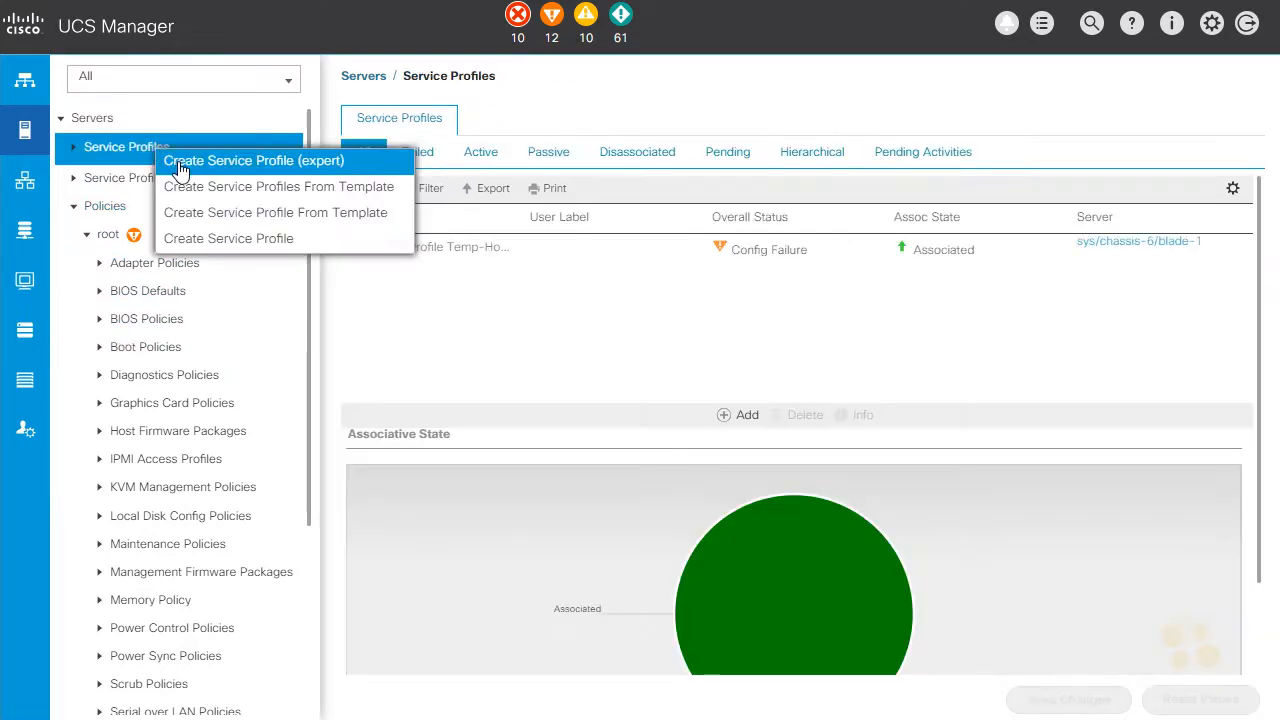
left_click(366, 160)
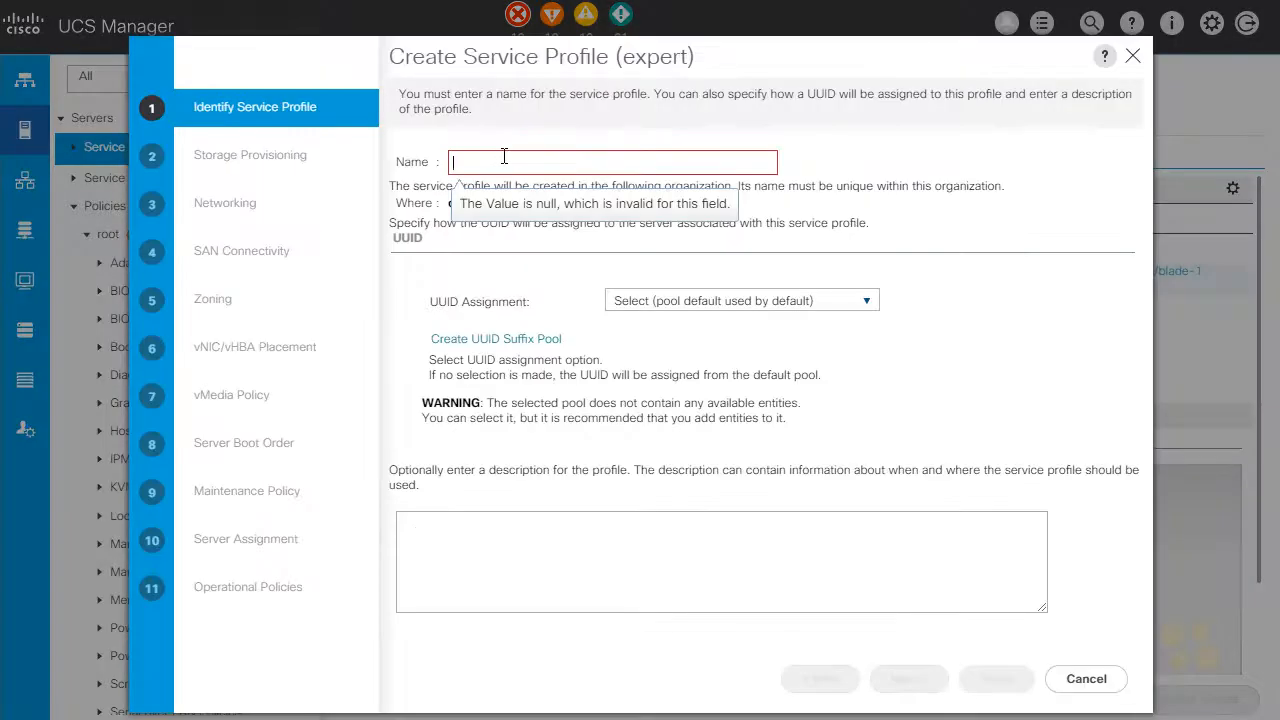
type("Temp")
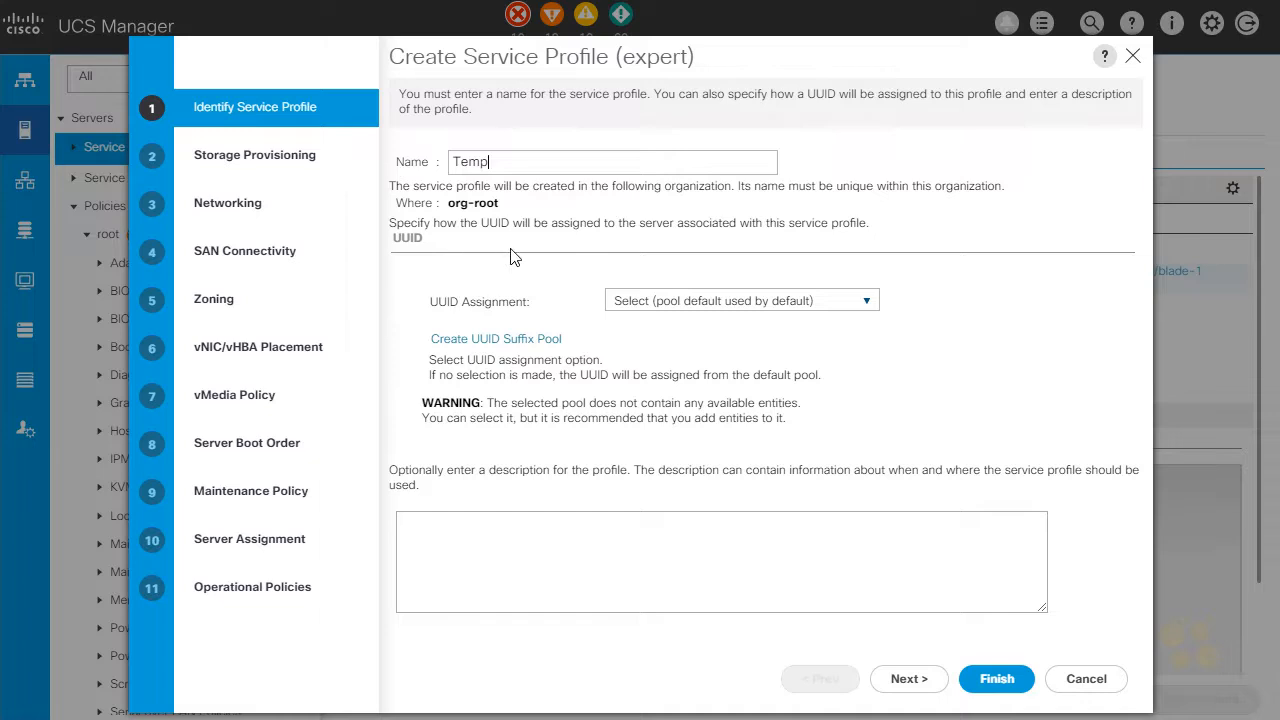
Step: Set the profile's LAN connectivity to Expert and add an iSCSI vNIC named iscsiboot0 with the default VLAN
left_click(250, 208)
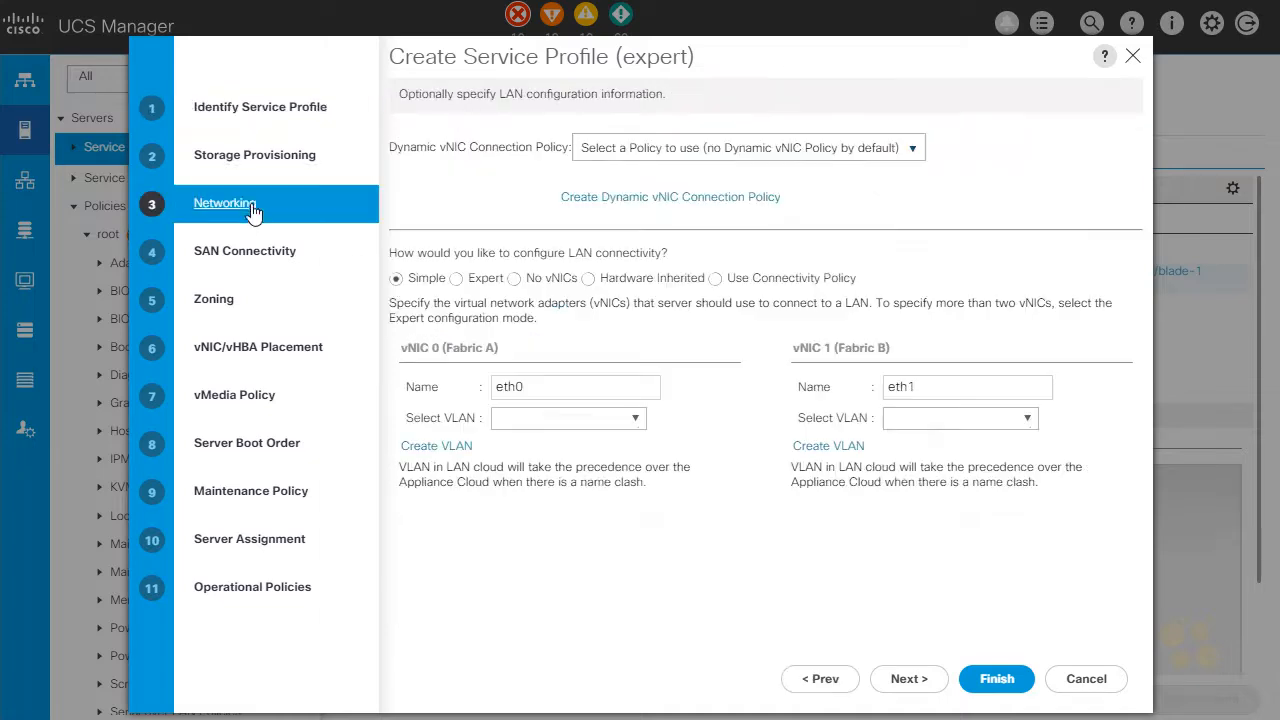
left_click(457, 279)
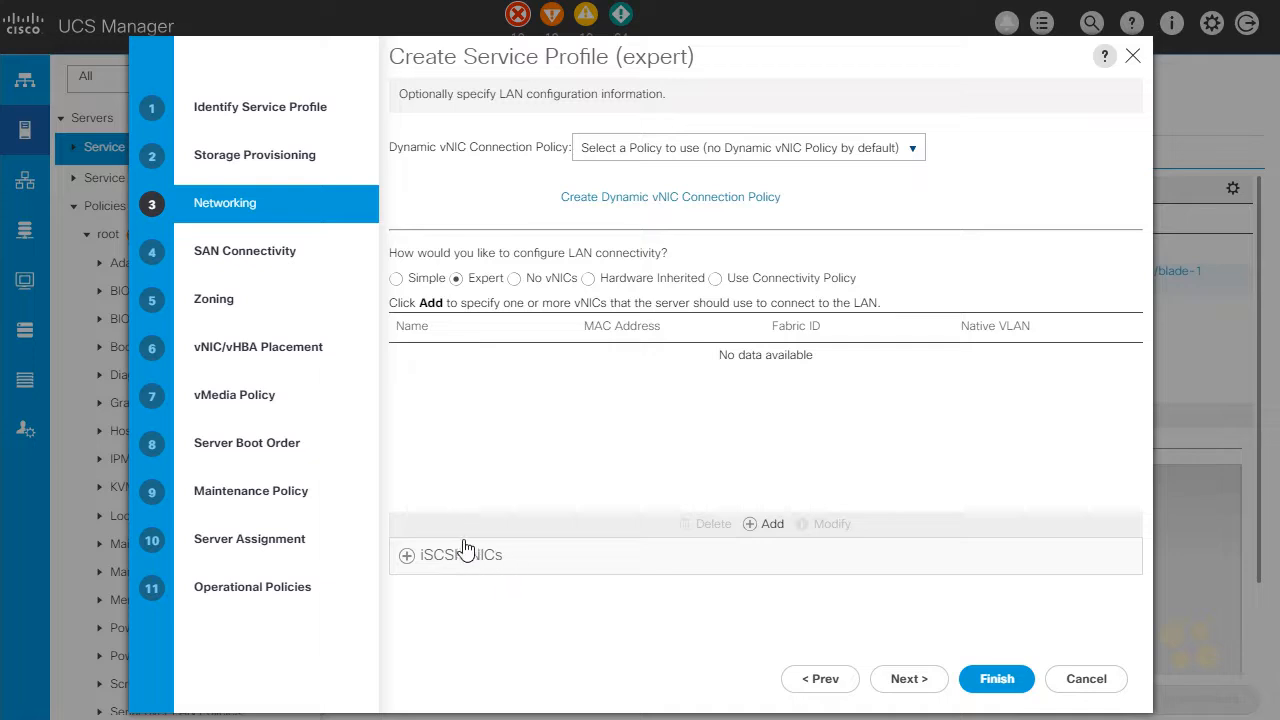
left_click(412, 560)
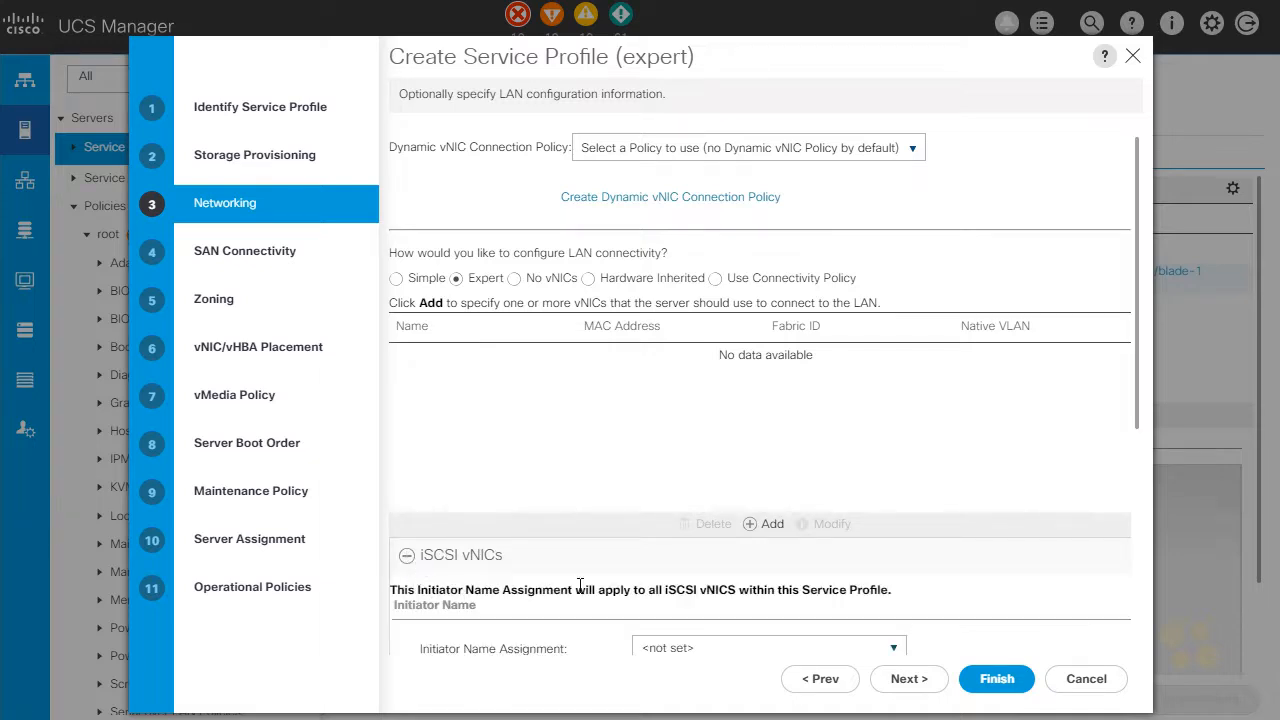
scroll(580, 580, "down", 4)
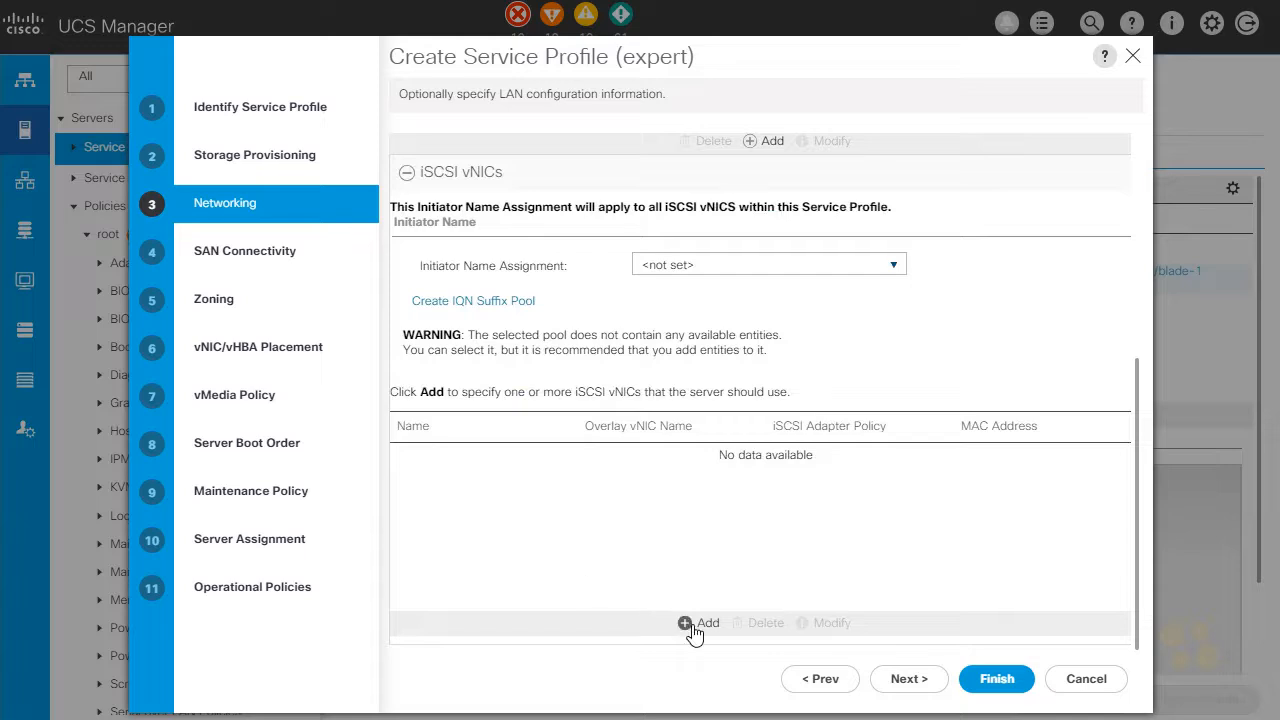
left_click(694, 625)
left_click(433, 155)
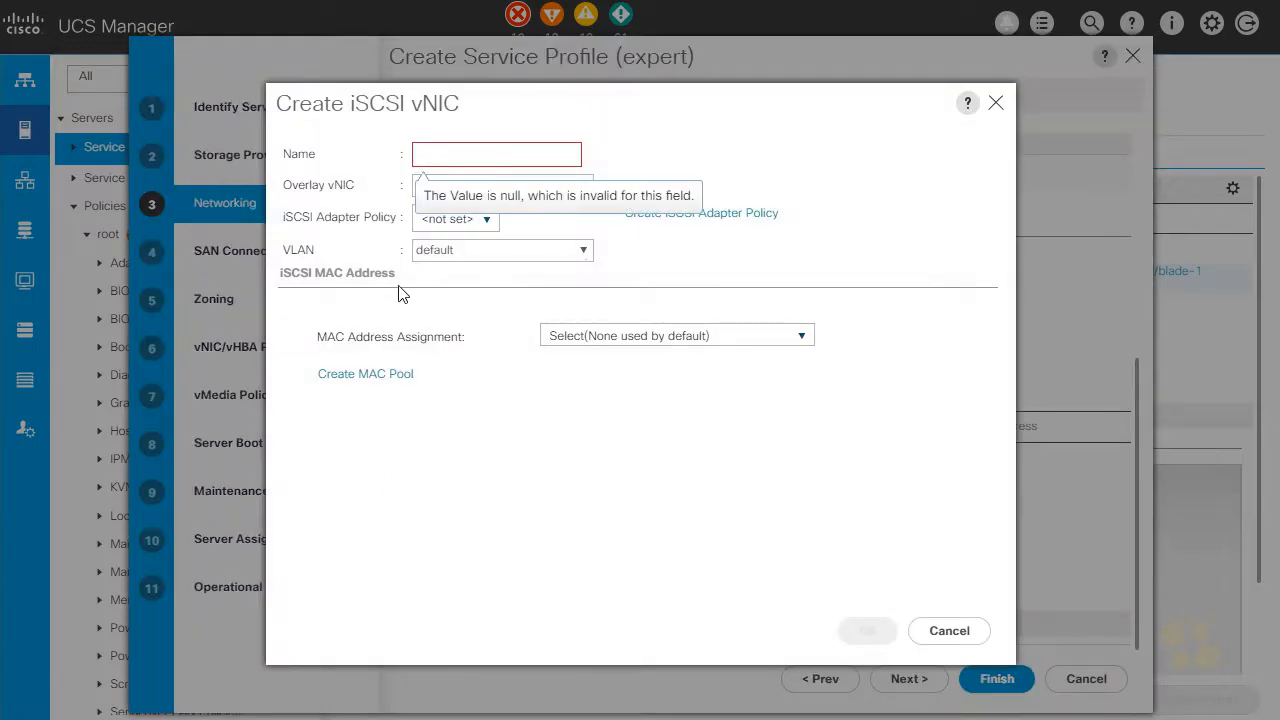
type("iscsiboot0")
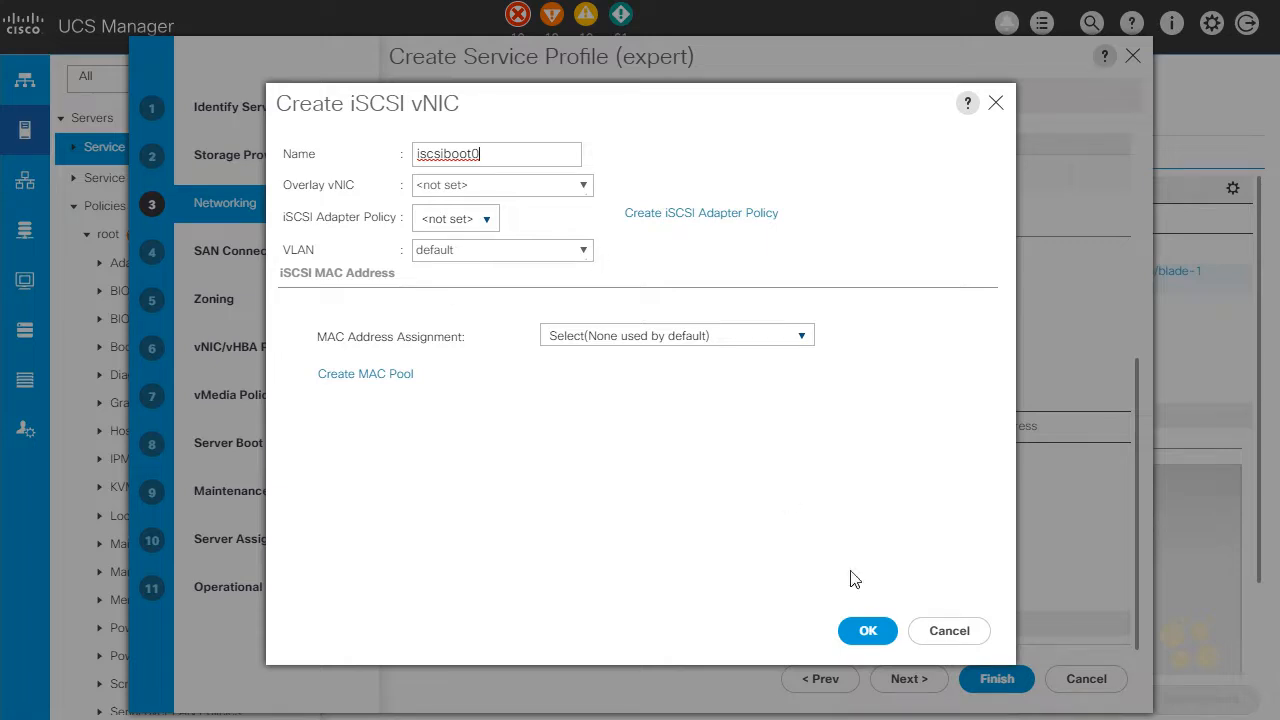
left_click(867, 632)
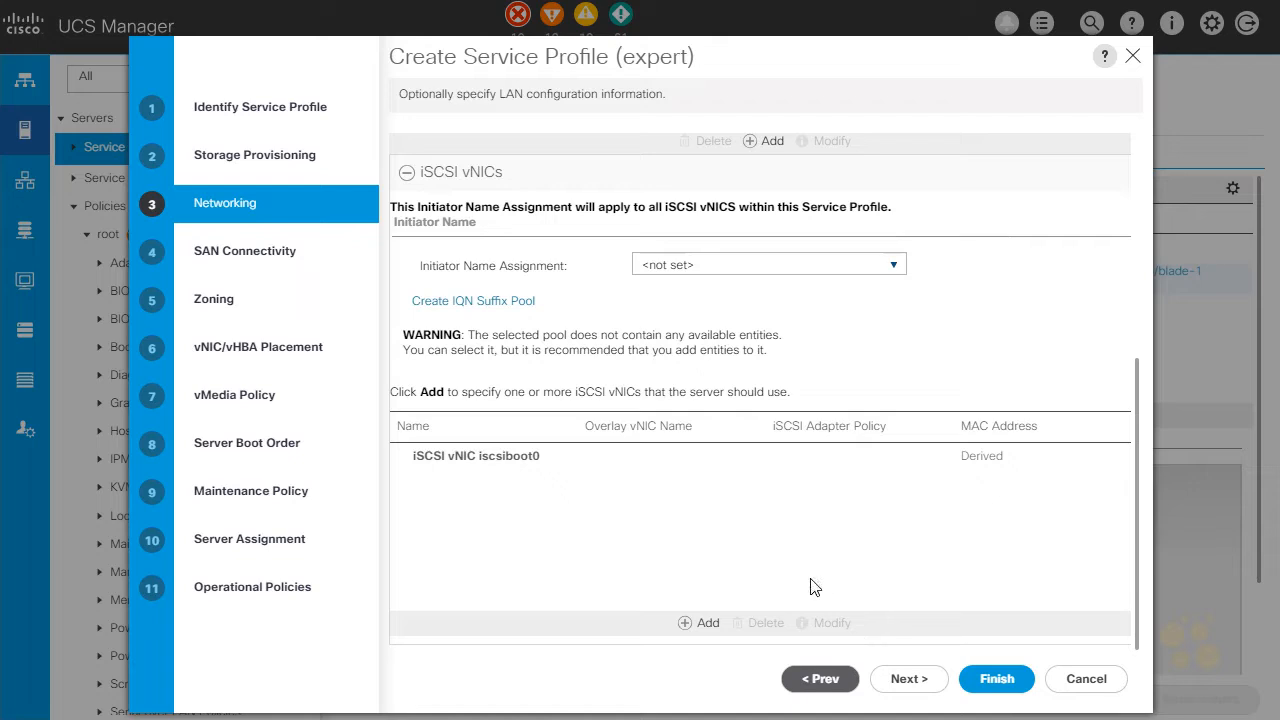
Step: Assign the iscsi-Boot policy as the service profile's server boot order
left_click(236, 457)
left_click(566, 173)
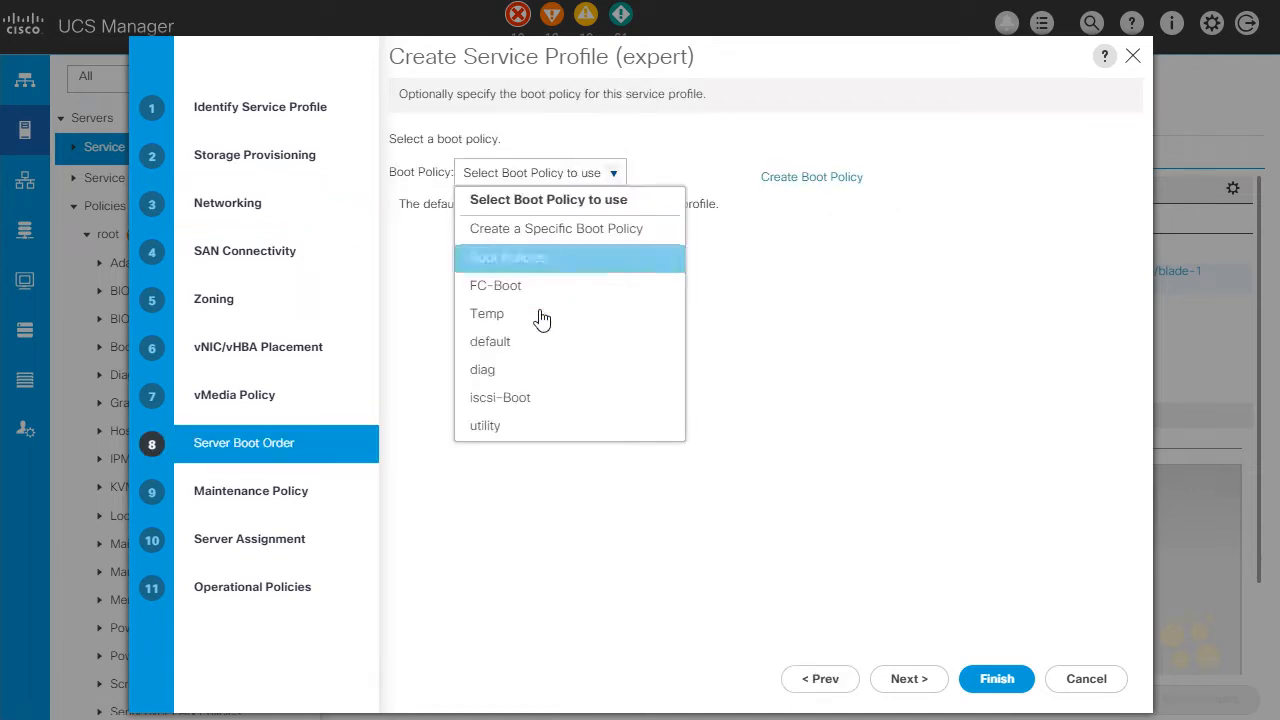
left_click(528, 400)
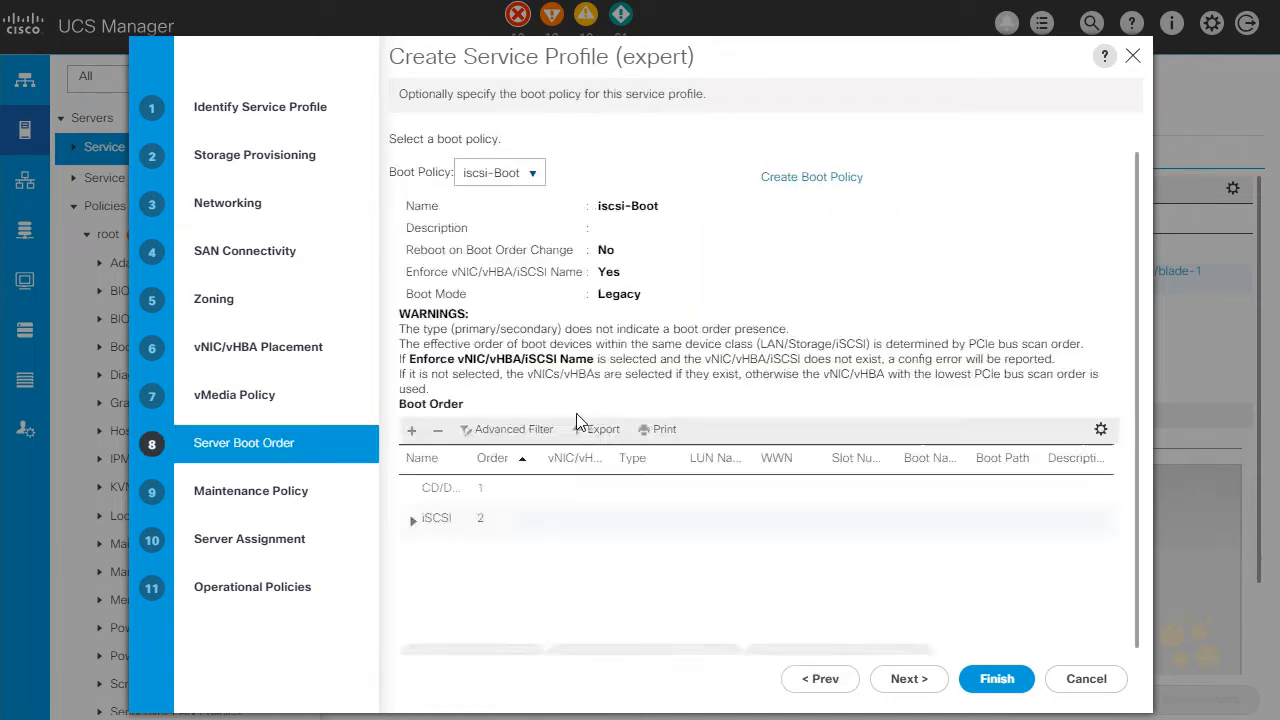
Step: Expand the iSCSI boot entries and view the iSCSI boot parameters for iscsiboot0, closing them without changes
left_click(413, 520)
left_click(524, 542)
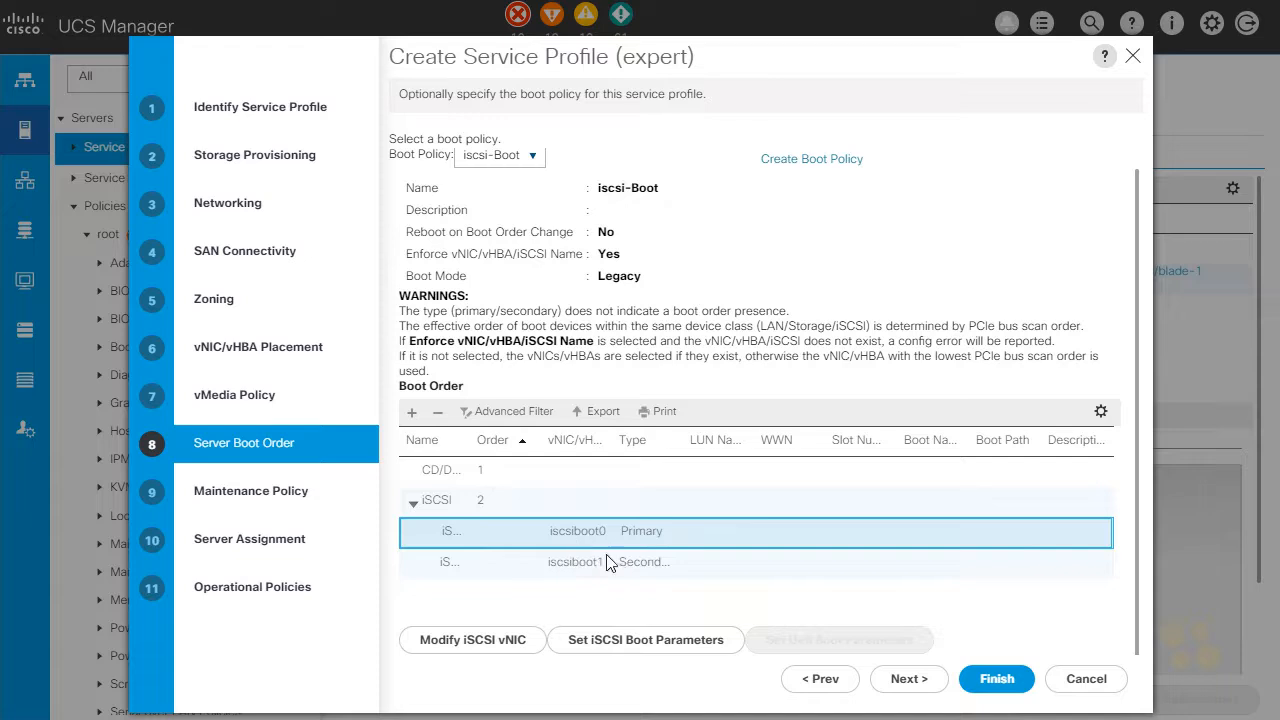
left_click(629, 648)
left_click(948, 680)
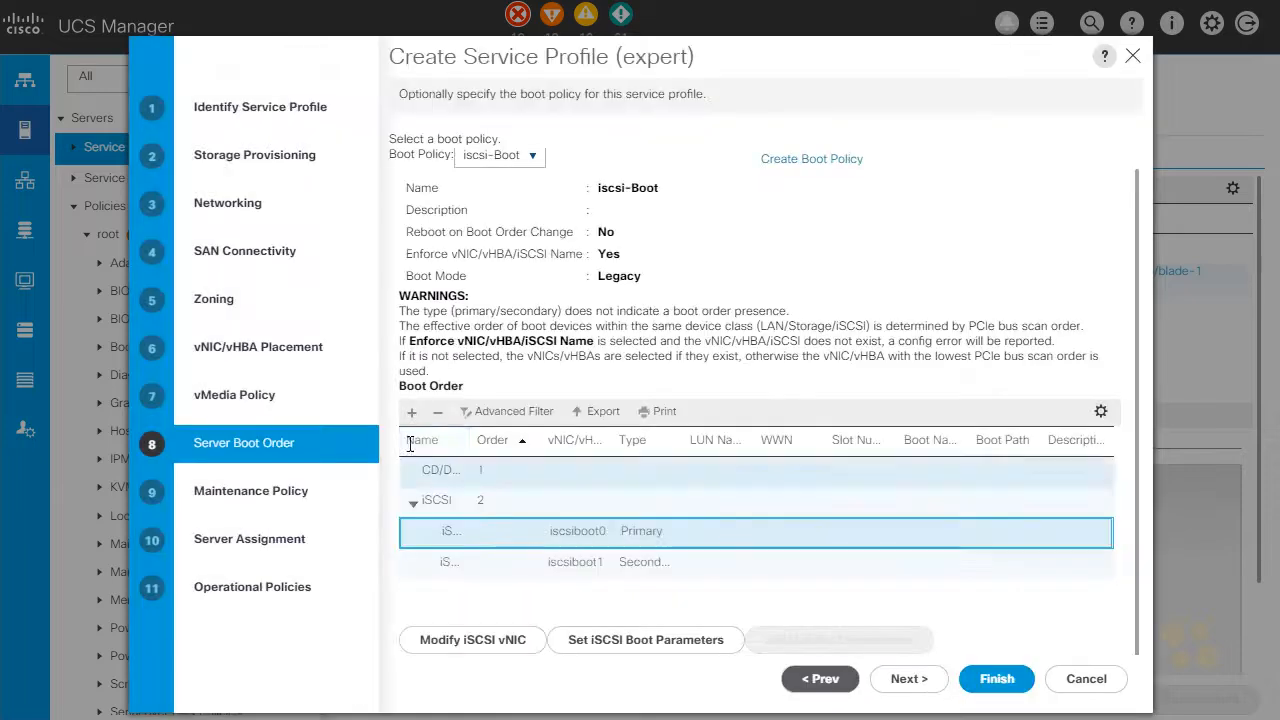
Step: Add a second iSCSI vNIC named iscsi1 in the profile's networking settings
left_click(226, 205)
scroll(600, 578, "down", 3)
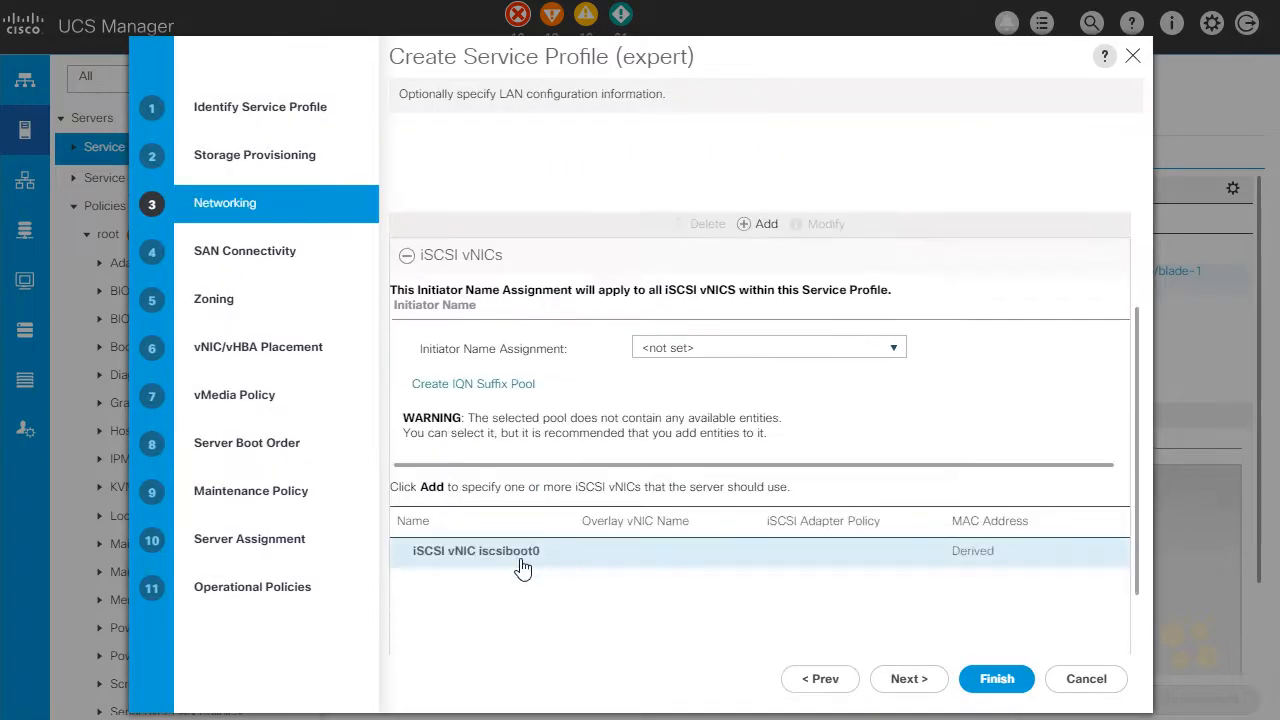
scroll(590, 600, "down", 1)
left_click(700, 622)
left_click(482, 153)
type("iscsi1")
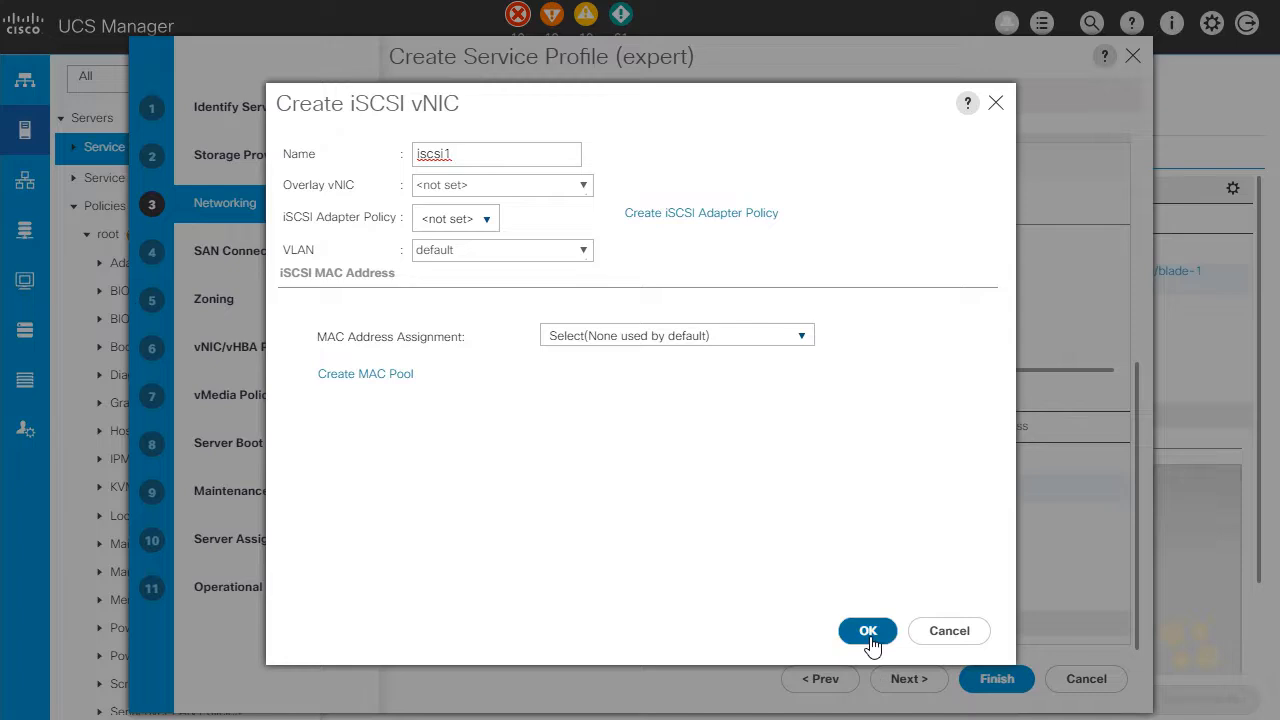
left_click(867, 631)
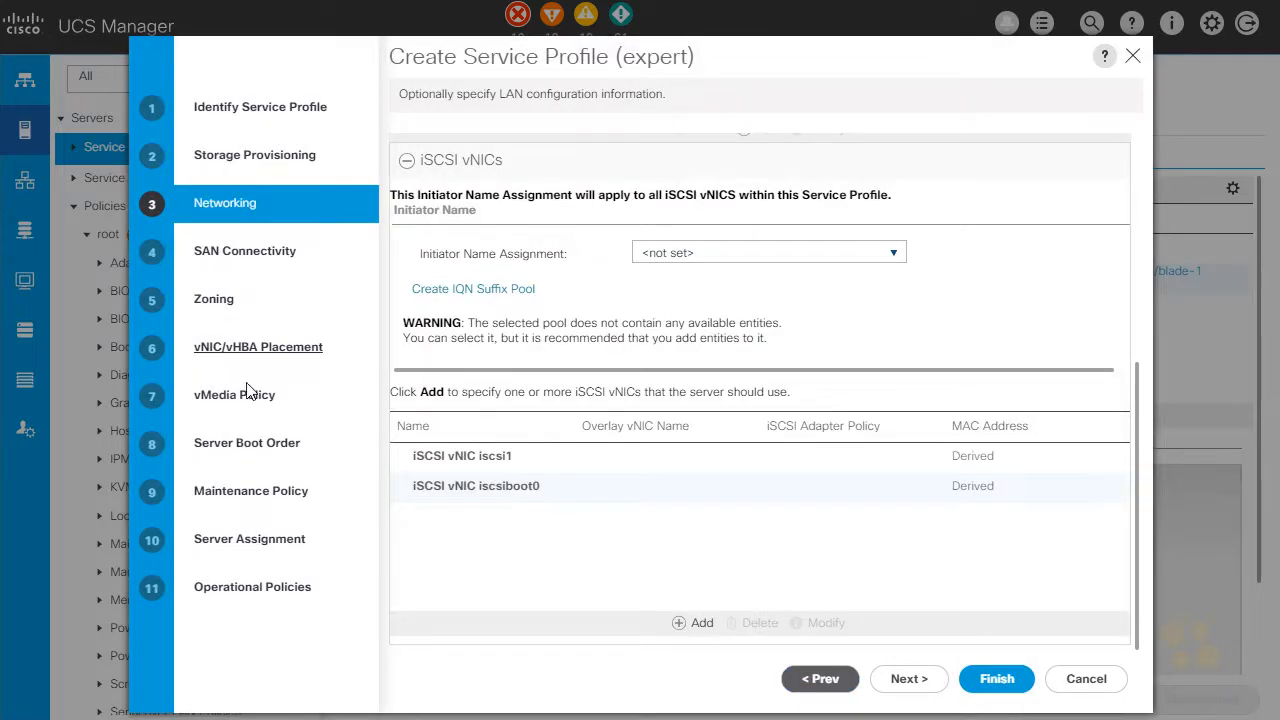
Step: Check the options for the secondary iscsiboot1 entry in the server boot order and cancel the service profile creation
left_click(246, 446)
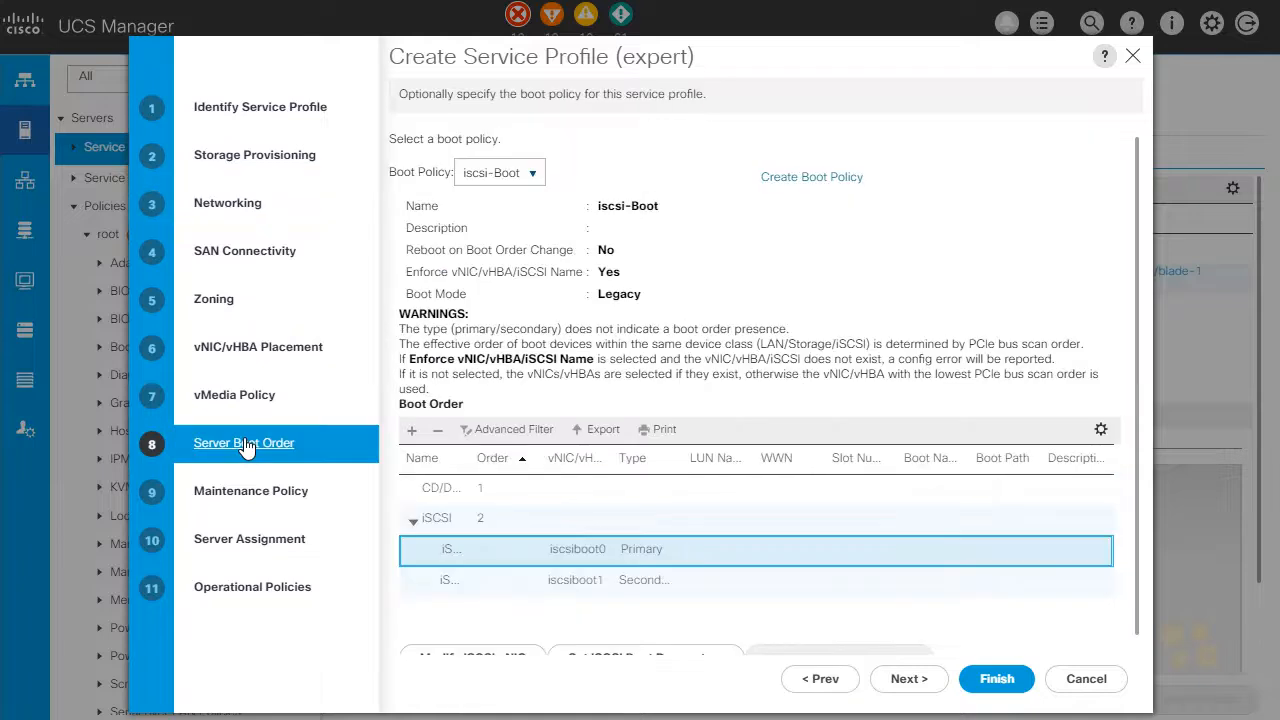
left_click(445, 582)
scroll(472, 570, "down", 1)
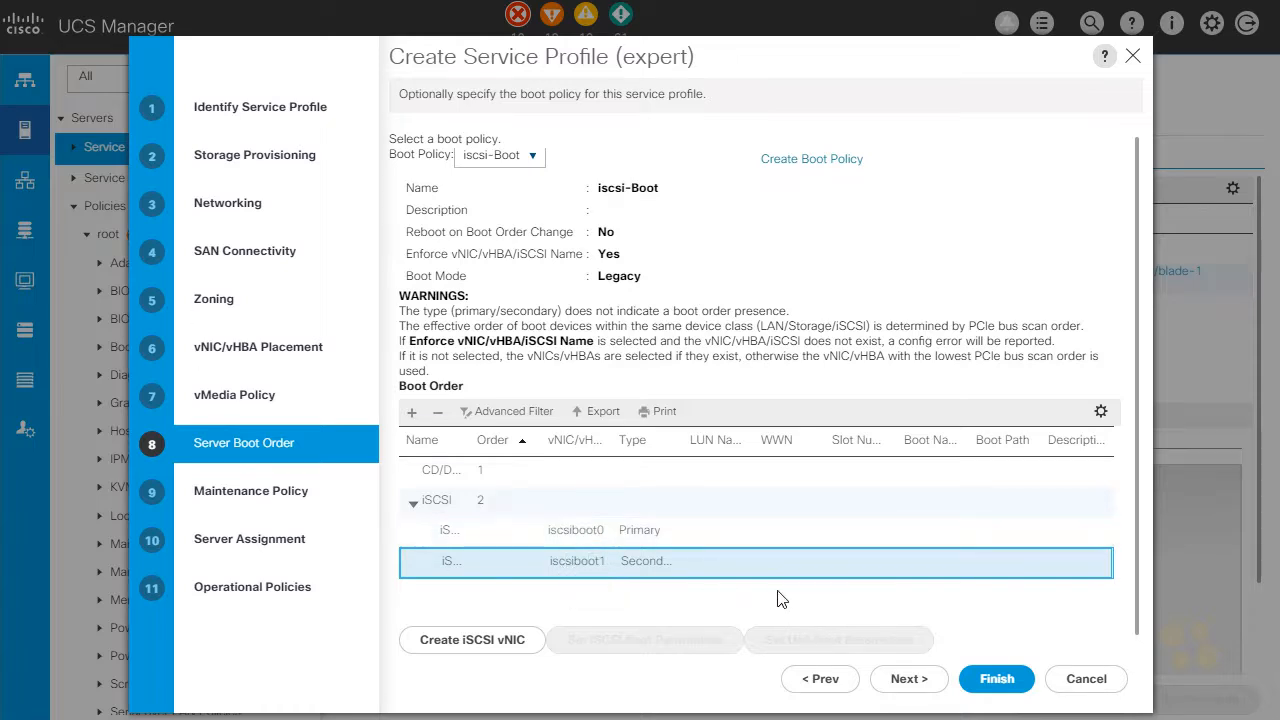
left_click(1090, 680)
left_click(750, 433)
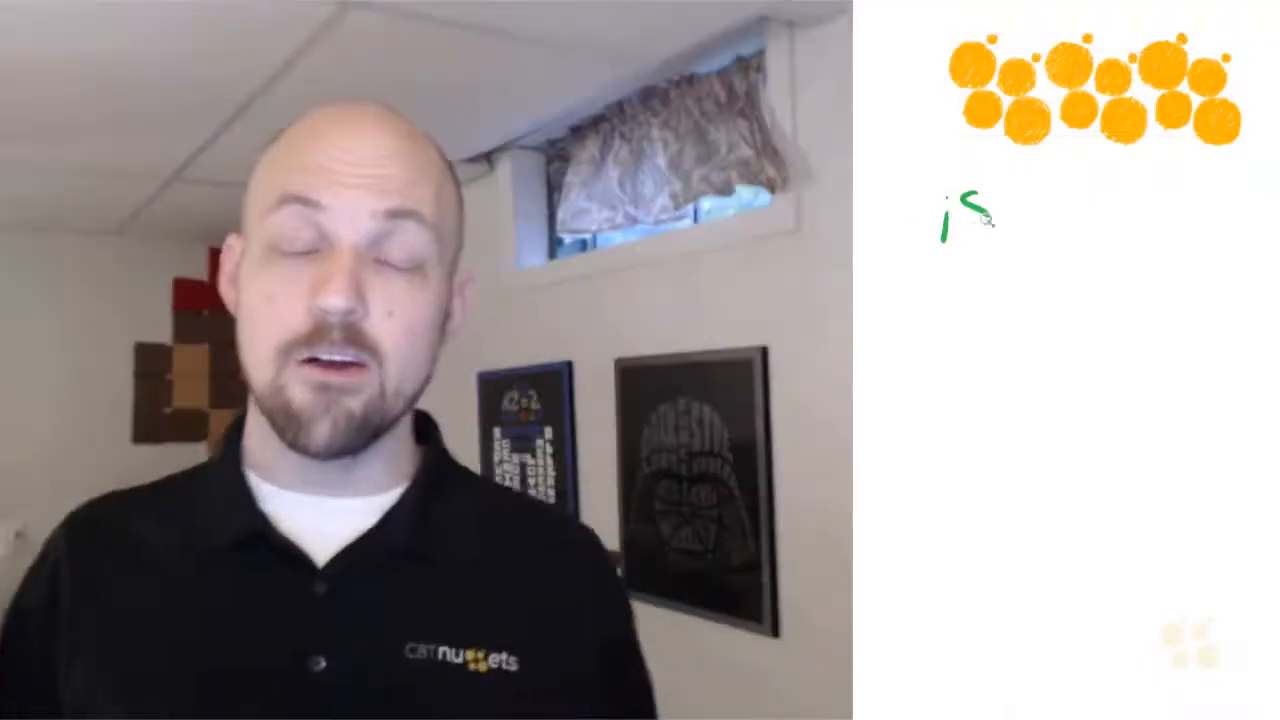
mouse_move(987, 222)
left_mouse_down()
mouse_move(1146, 206)
mouse_move(1190, 231)
left_mouse_up()
left_click_drag(997, 256, 1025, 308)
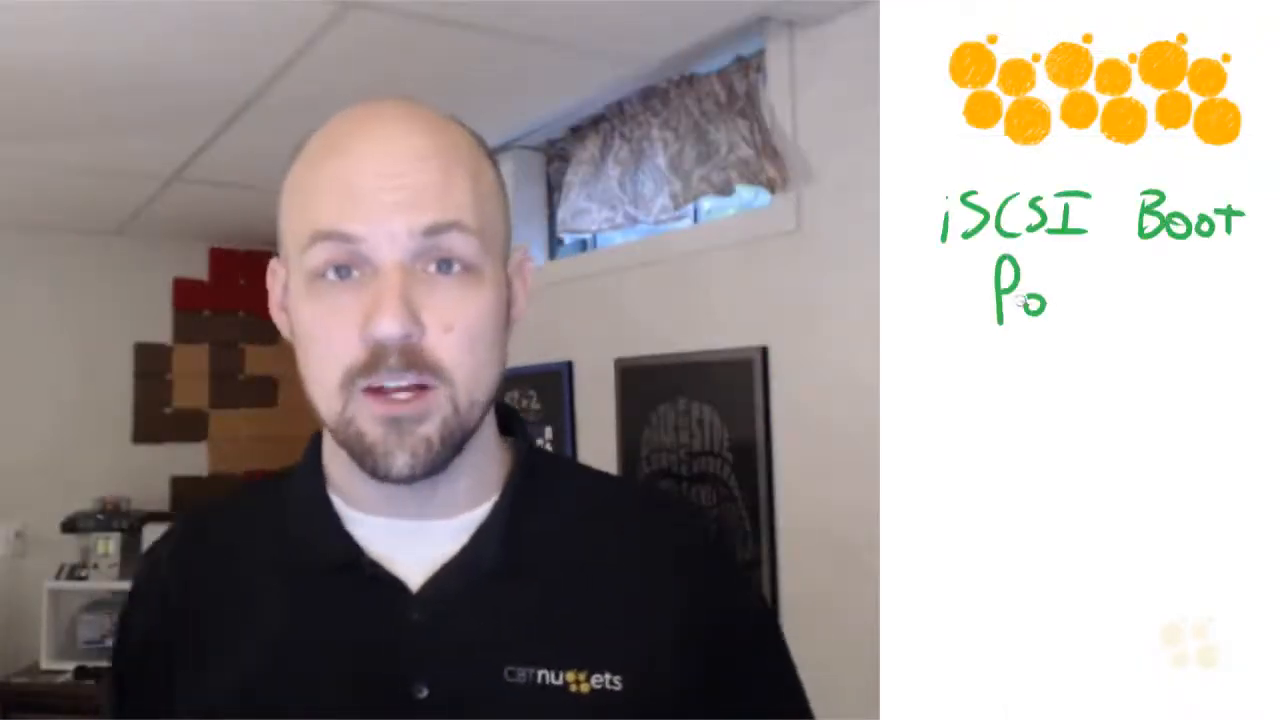
left_click_drag(948, 419, 1008, 417)
left_click_drag(1043, 380, 1024, 416)
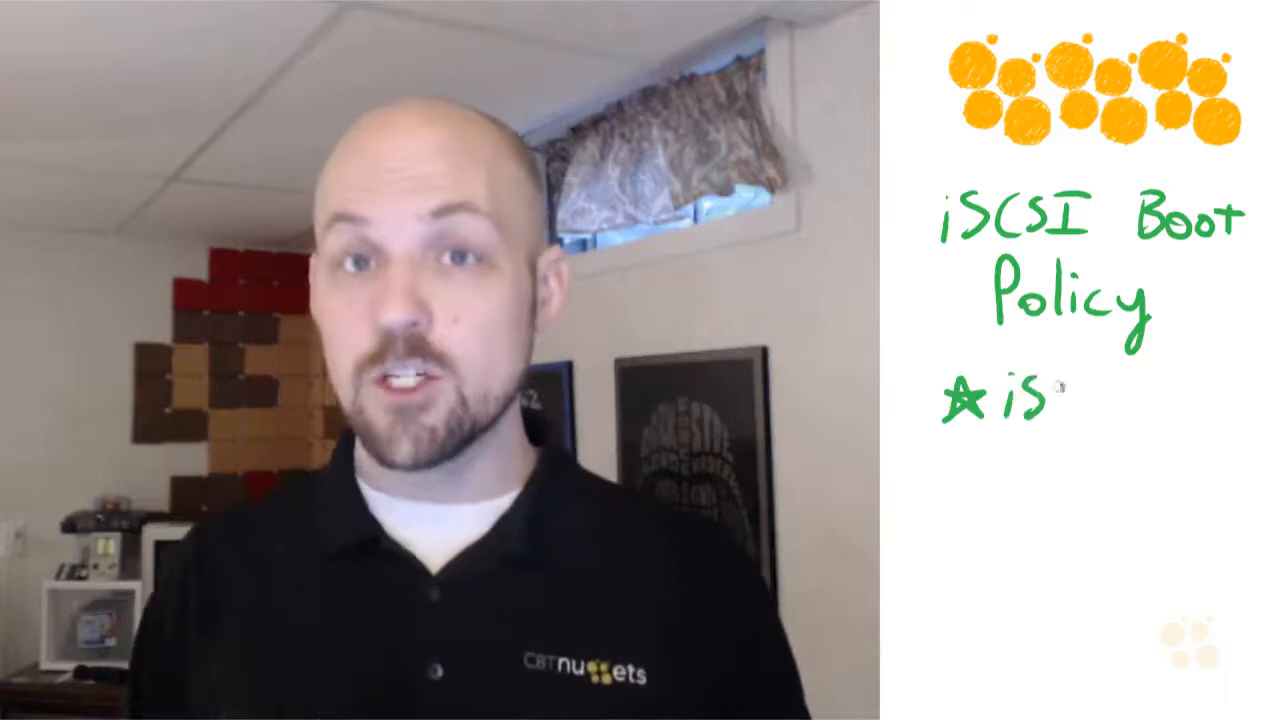
left_click_drag(1099, 383, 1129, 382)
left_click_drag(1098, 416, 1127, 414)
left_click_drag(1049, 467, 1068, 462)
left_click_drag(1076, 482, 1102, 445)
mouse_move(1113, 454)
left_mouse_down()
mouse_move(1111, 479)
mouse_move(1150, 475)
left_mouse_up()
left_click_drag(1078, 553, 1117, 515)
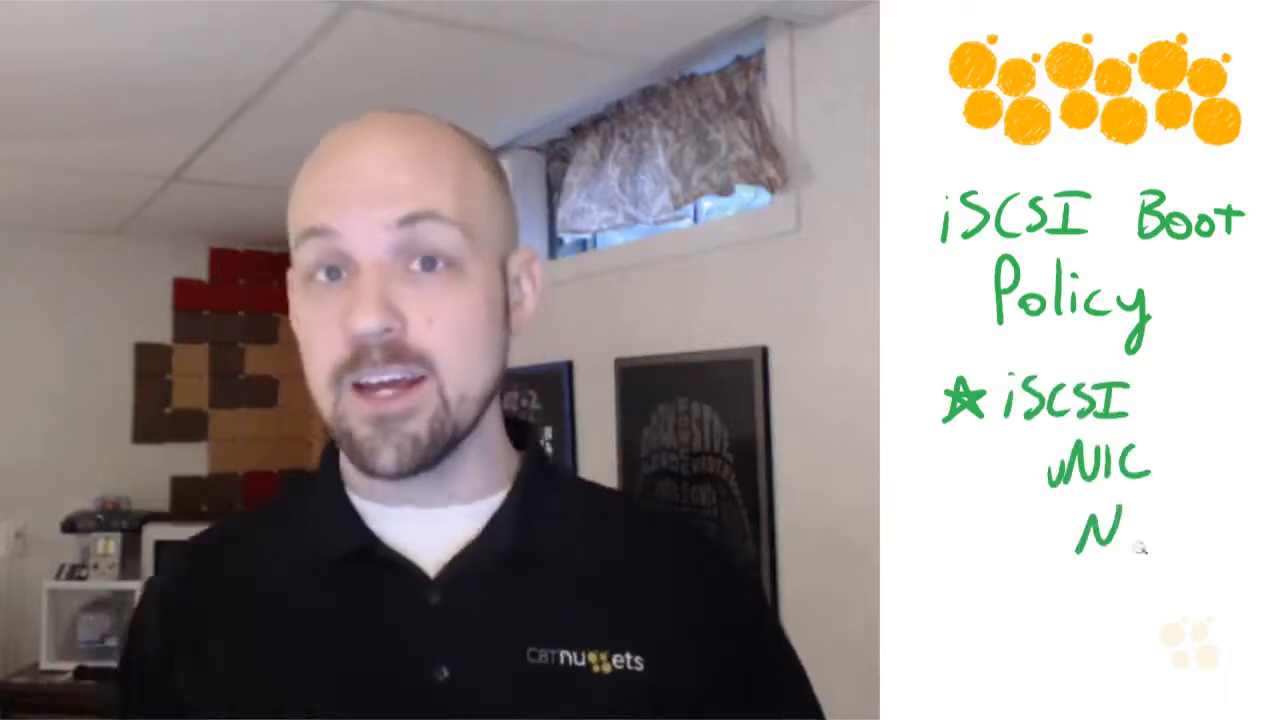